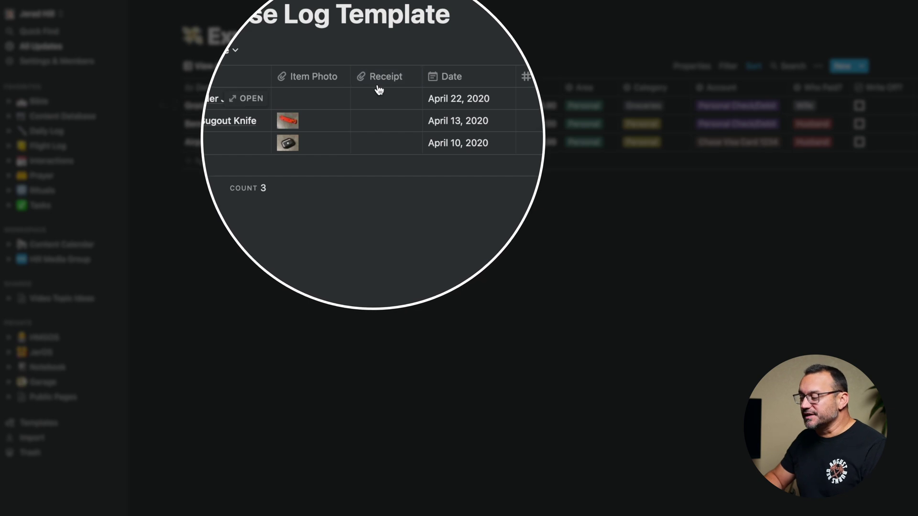
# Inspect the Item Photo column's property type and the first entry's photo cell
pyautogui.click(309, 75)
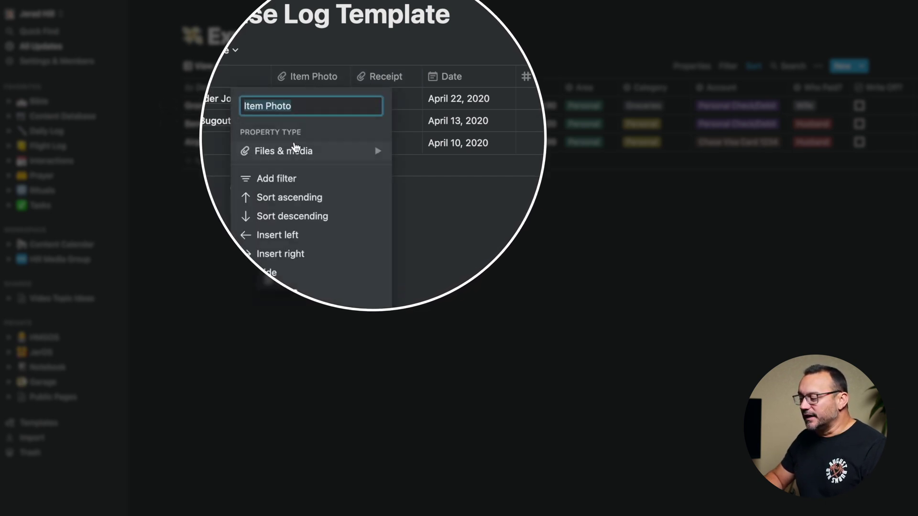
pyautogui.moveTo(308, 153)
pyautogui.press('Escape')
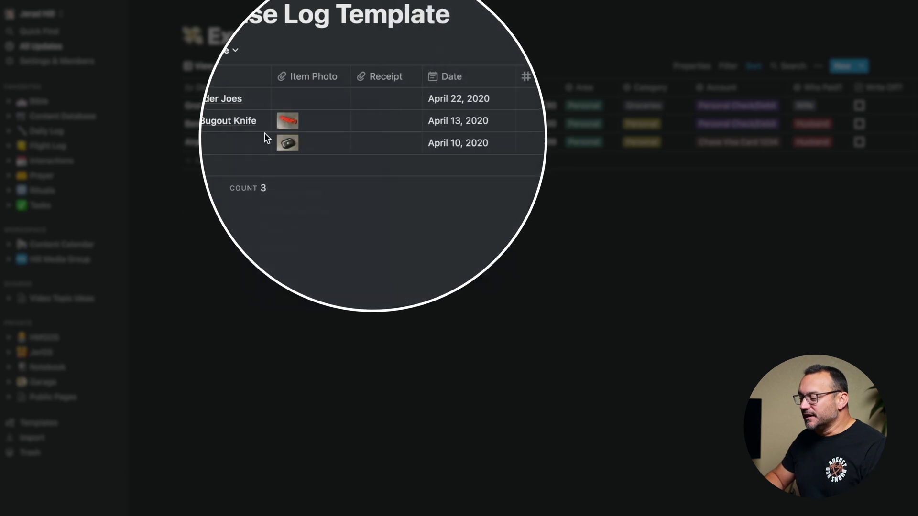
pyautogui.click(296, 101)
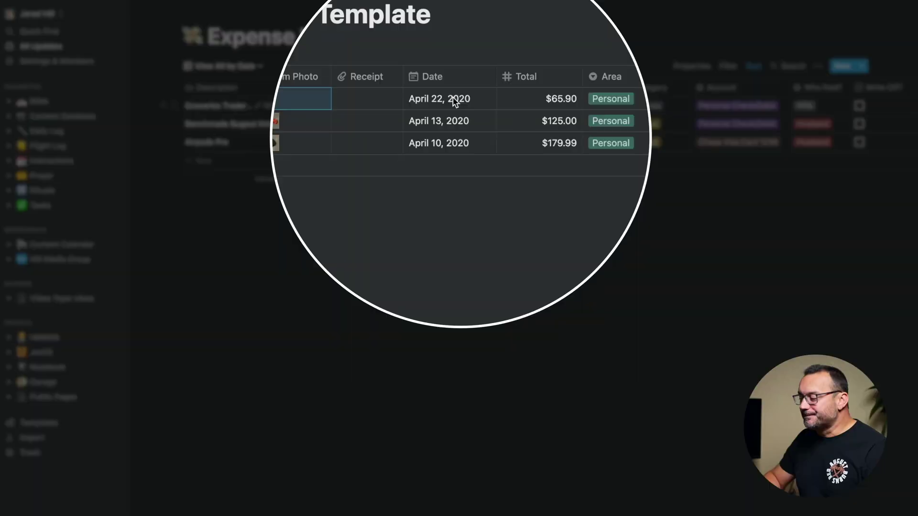
# View the date picker for the first expense entry and close it without changing the date
pyautogui.click(449, 97)
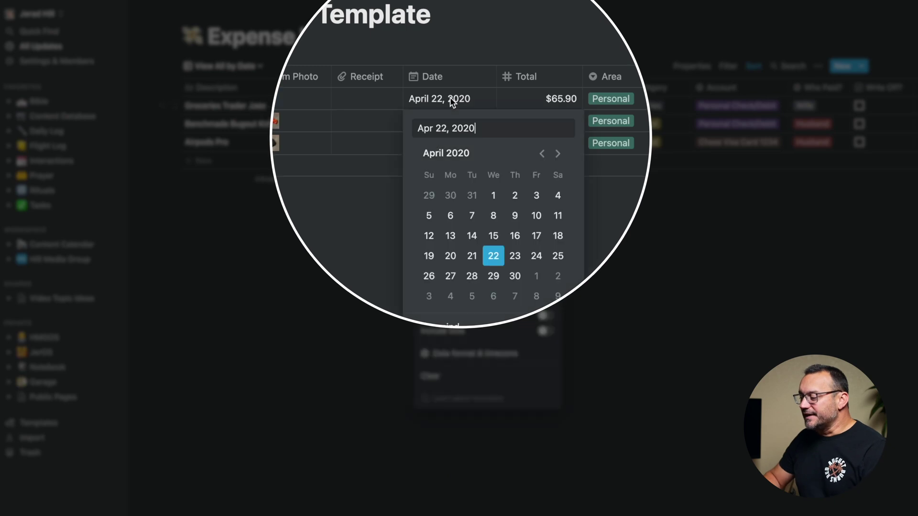
pyautogui.click(365, 207)
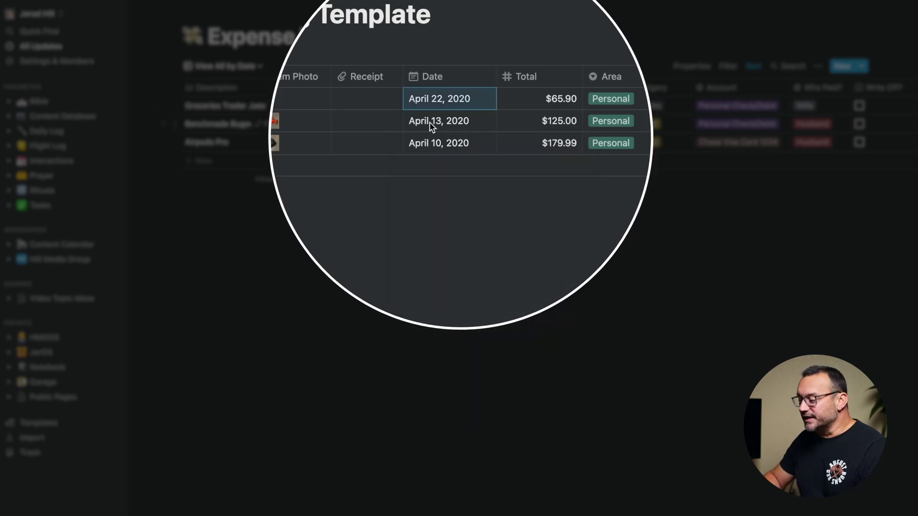
pyautogui.click(437, 105)
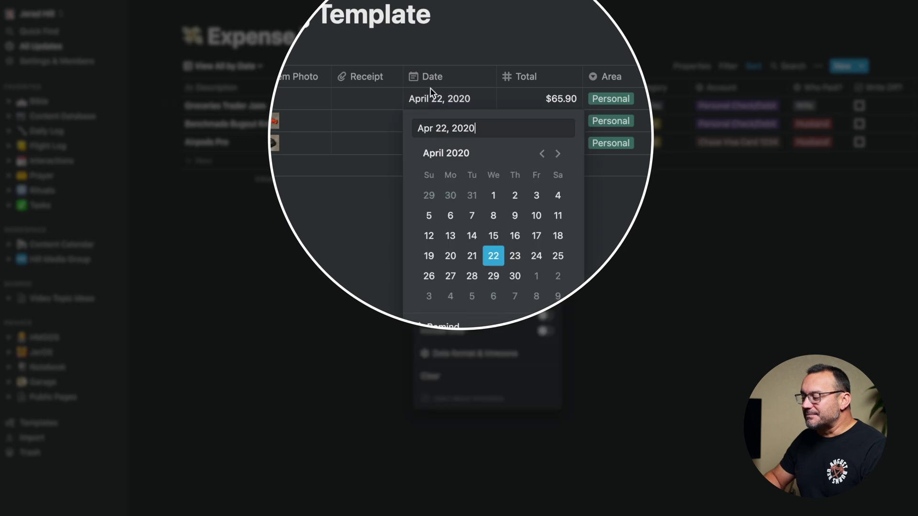
pyautogui.click(337, 240)
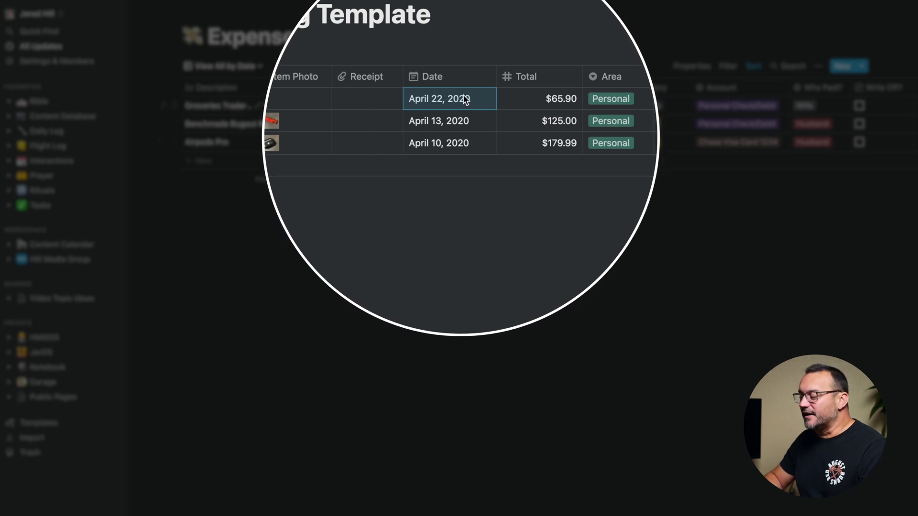
# Inspect the Total column's property type and its available number formats, leaving the format as it is
pyautogui.hscroll(3, 466, 92)
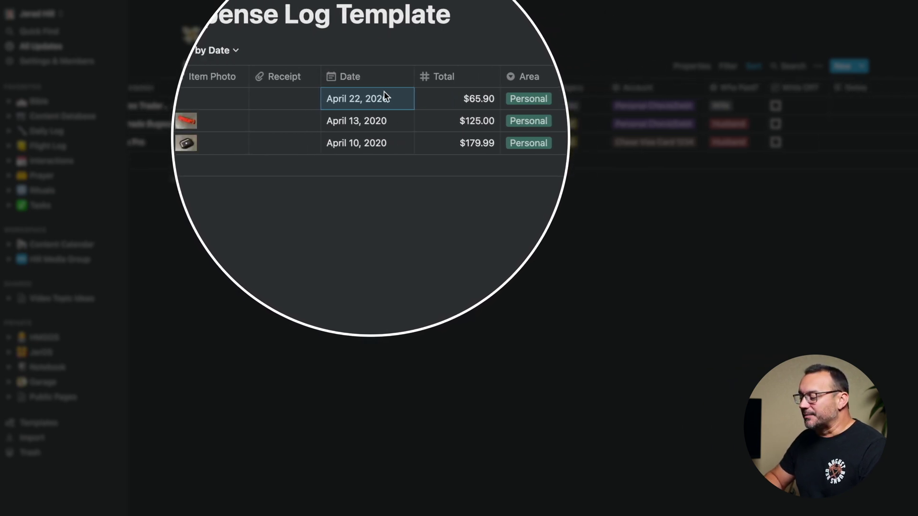
pyautogui.hscroll(3, 377, 93)
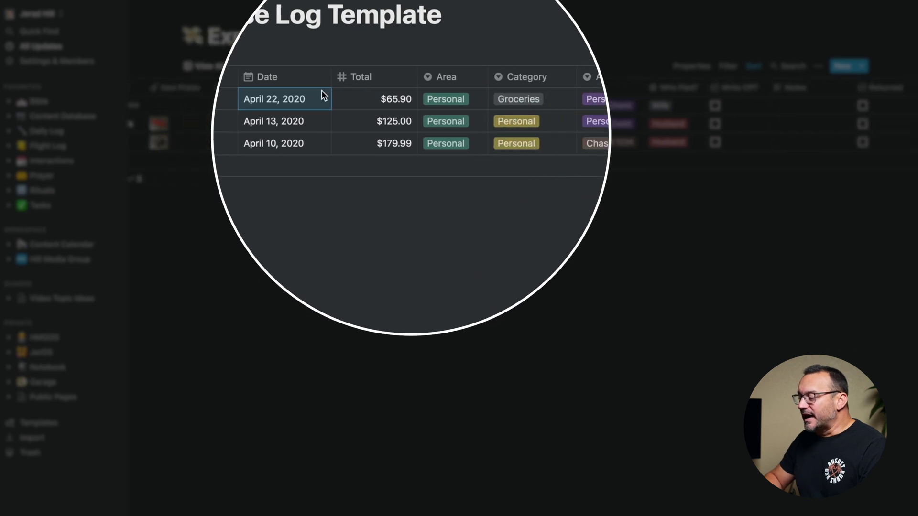
pyautogui.click(370, 77)
pyautogui.moveTo(352, 152)
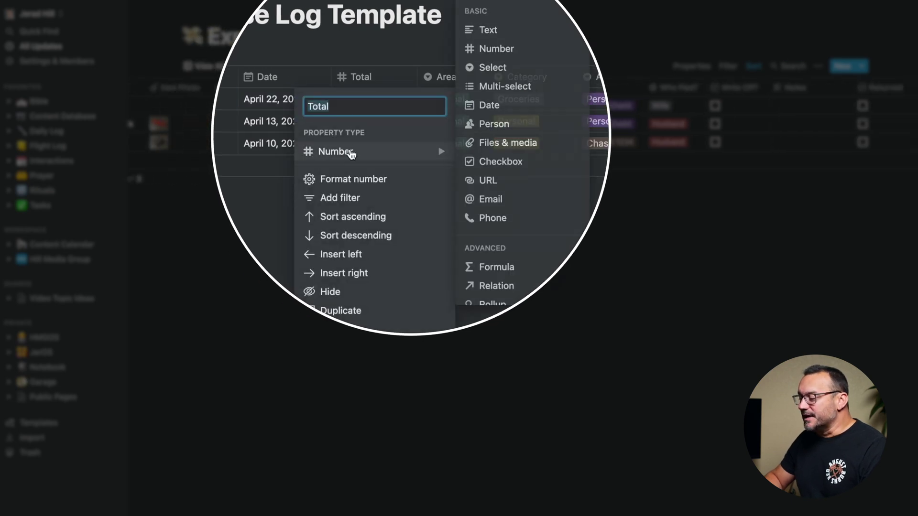
pyautogui.click(245, 221)
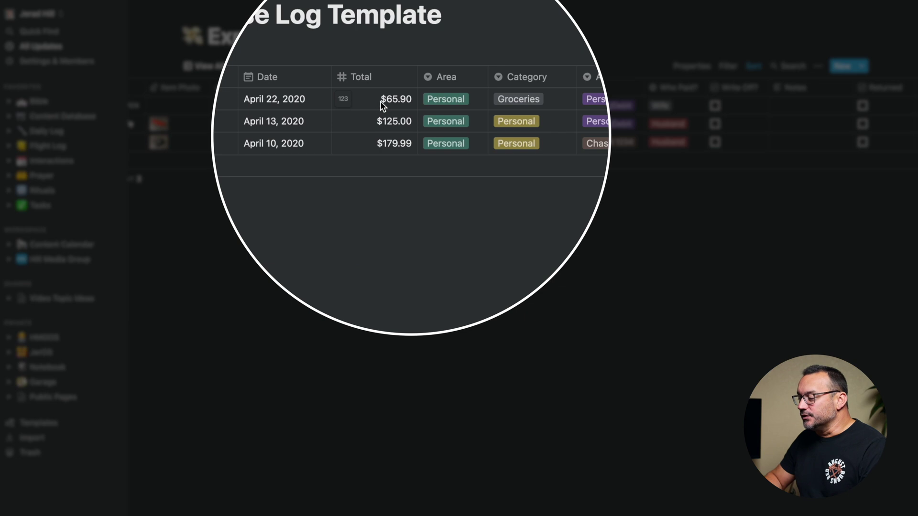
pyautogui.click(371, 77)
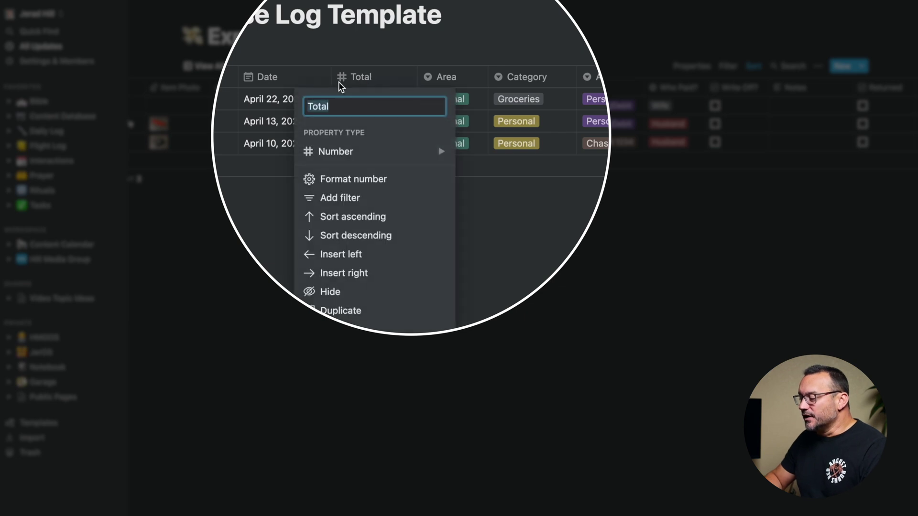
pyautogui.click(269, 254)
pyautogui.click(369, 76)
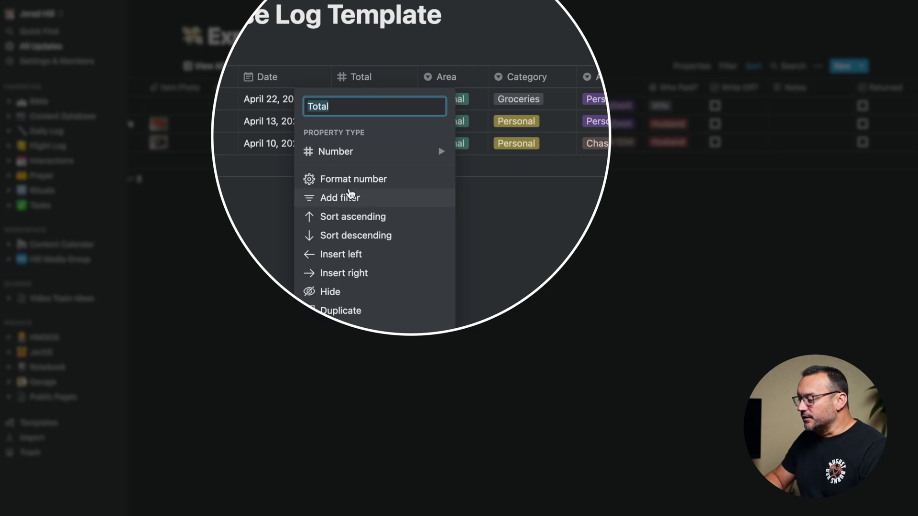
pyautogui.click(352, 179)
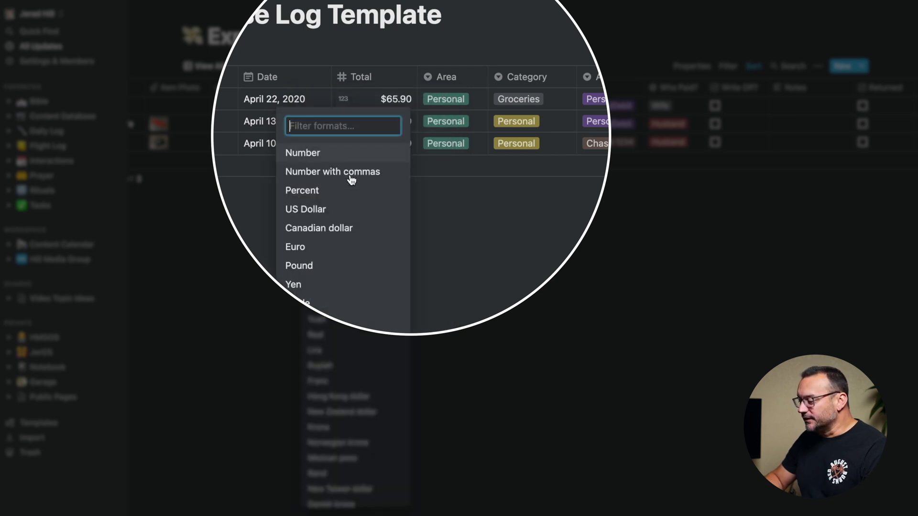
pyautogui.click(452, 194)
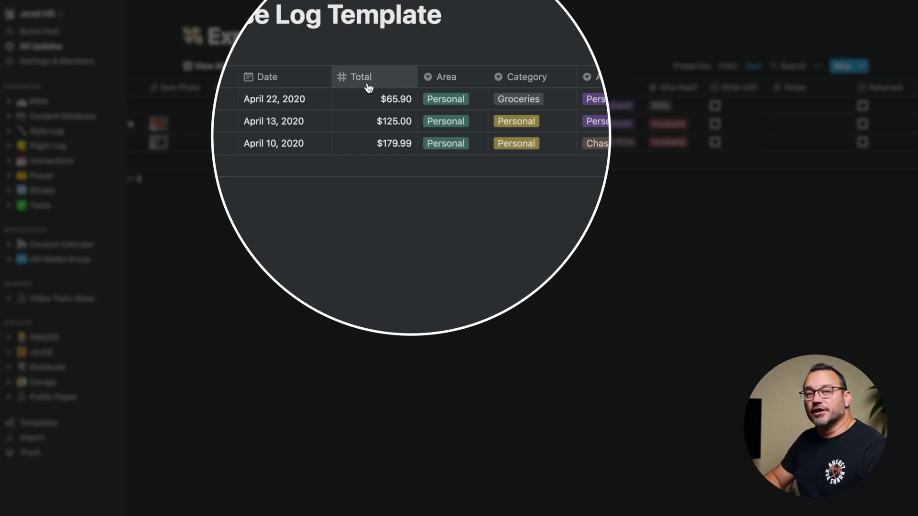
# Review the available Area and Category options for the first expense entry without changing its selections
pyautogui.hscroll(3, 400, 121)
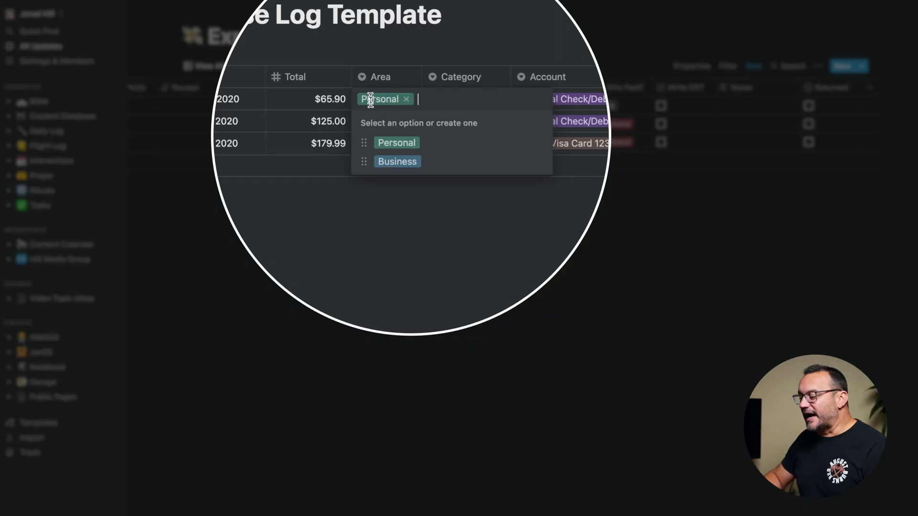
pyautogui.press('Escape')
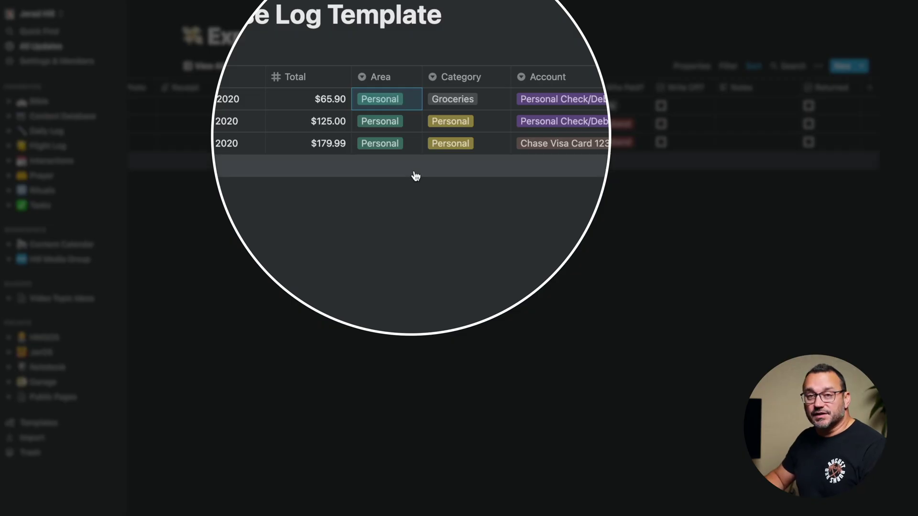
pyautogui.click(452, 98)
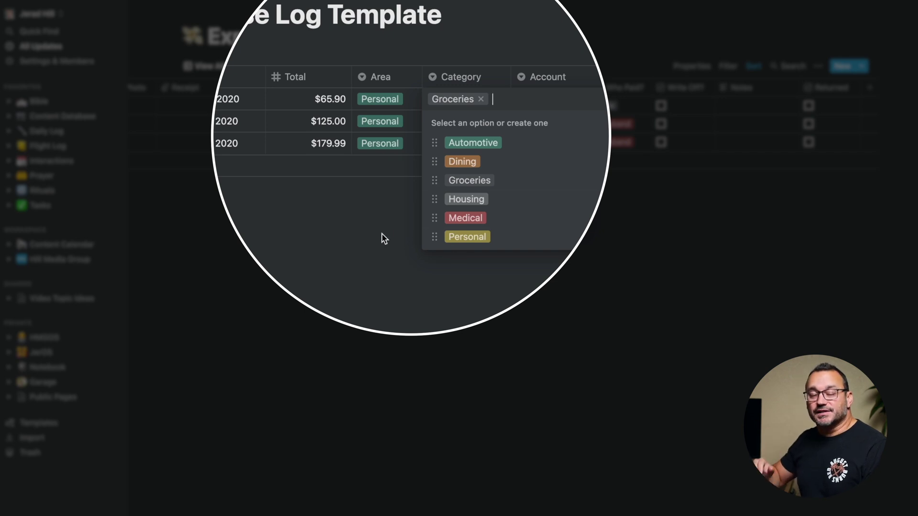
pyautogui.press('Escape')
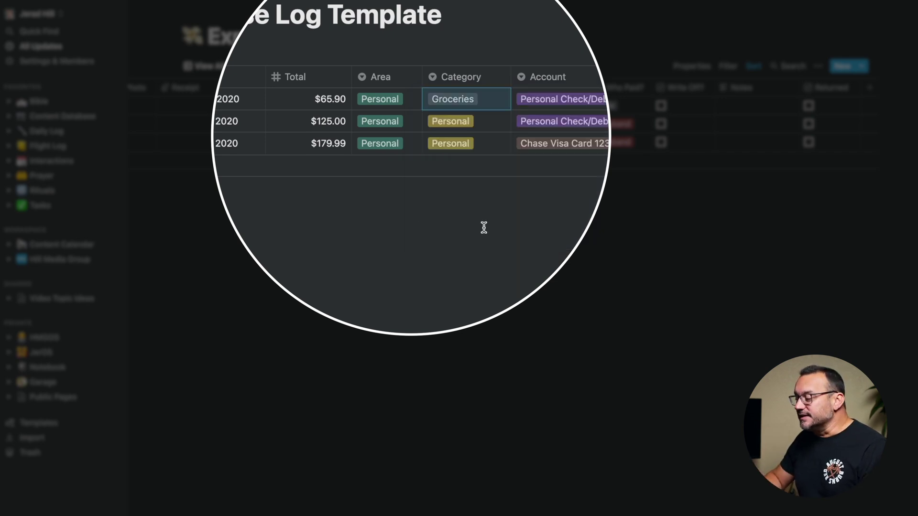
# Review the available Account and Who Paid? options for the groceries entry without changing its selections
pyautogui.hscroll(1, 528, 114)
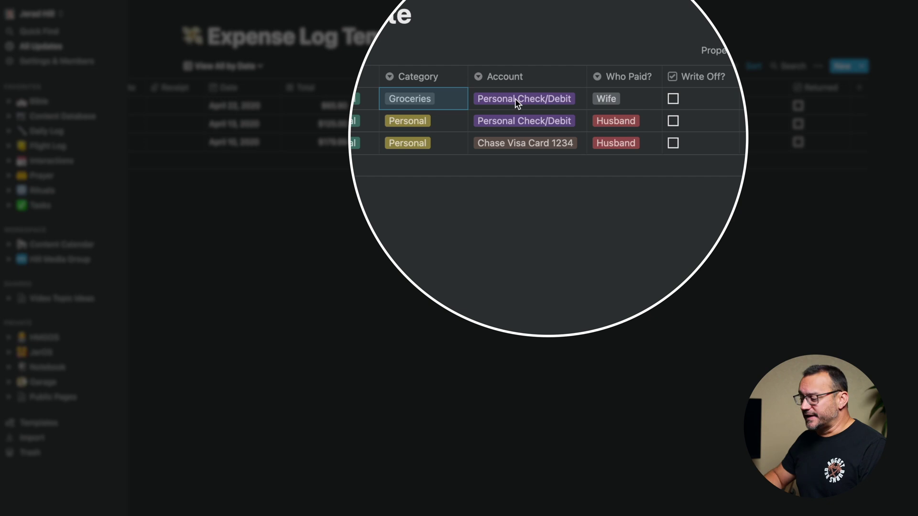
pyautogui.click(515, 98)
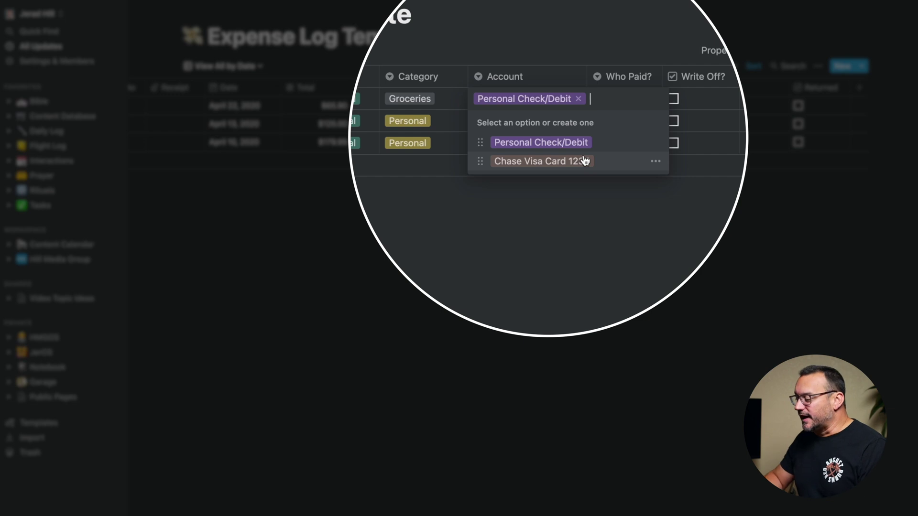
pyautogui.press('Escape')
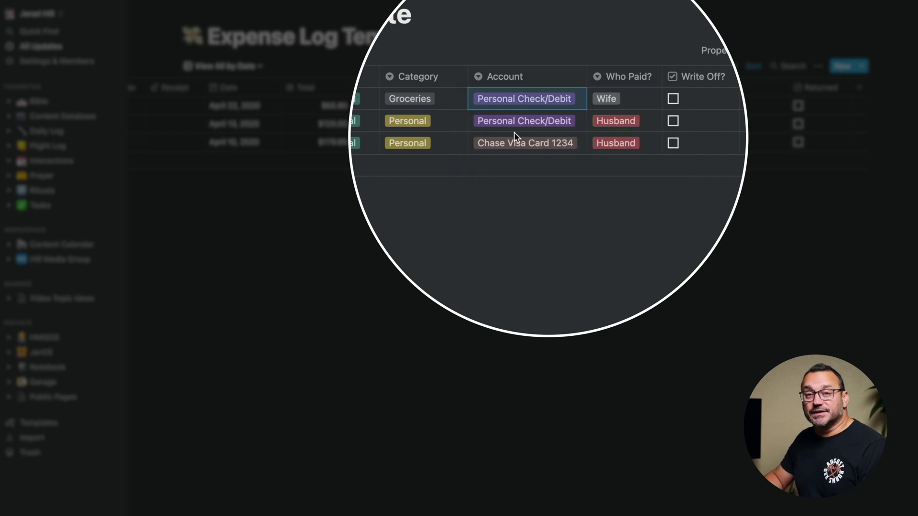
pyautogui.click(609, 98)
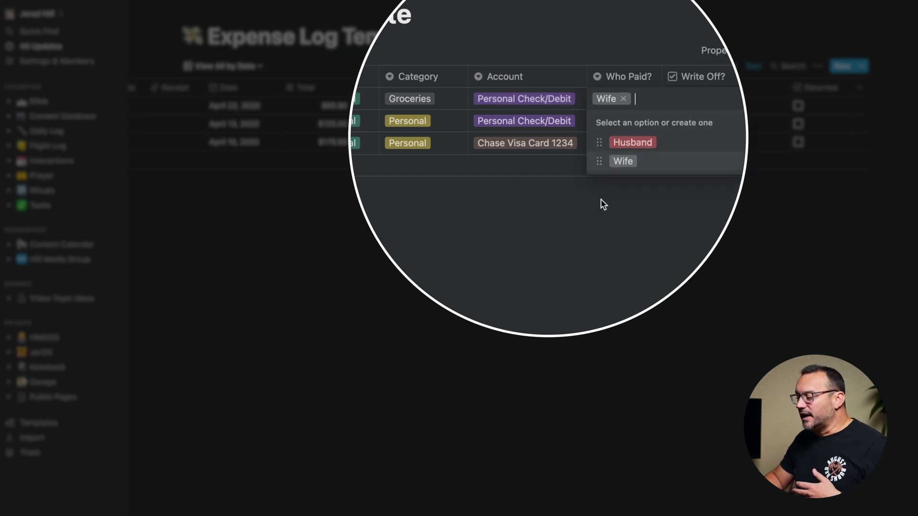
pyautogui.press('Escape')
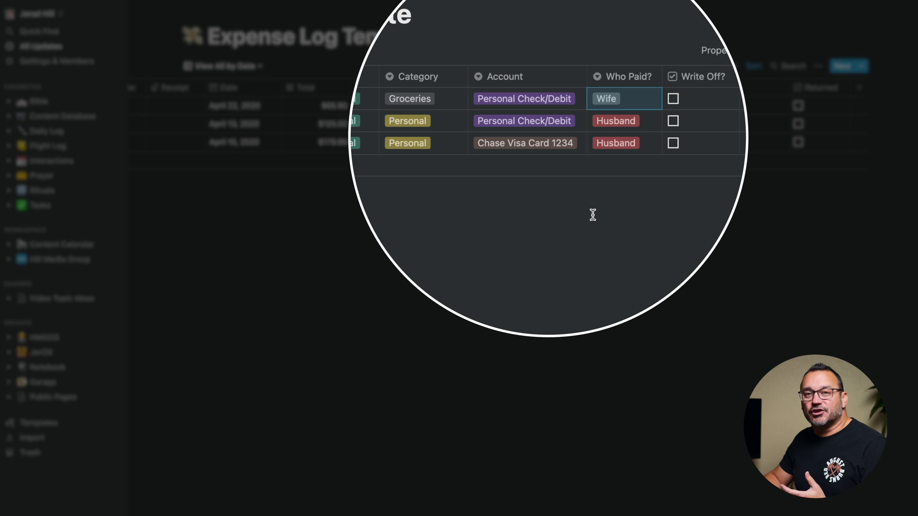
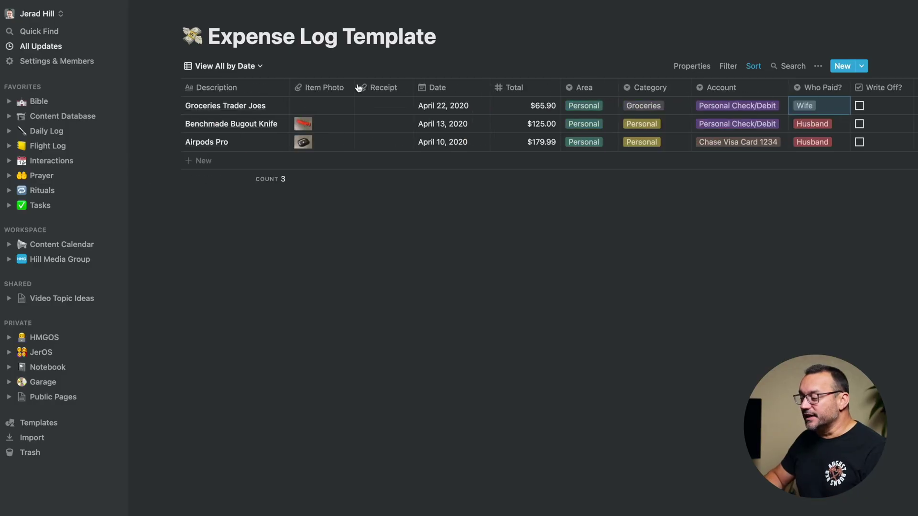
# Examine the Groceries Trader Joes entry's page, its properties and body area, and the table's Notes and Returned columns
pyautogui.click(271, 106)
pyautogui.scroll(-3, 329, 329)
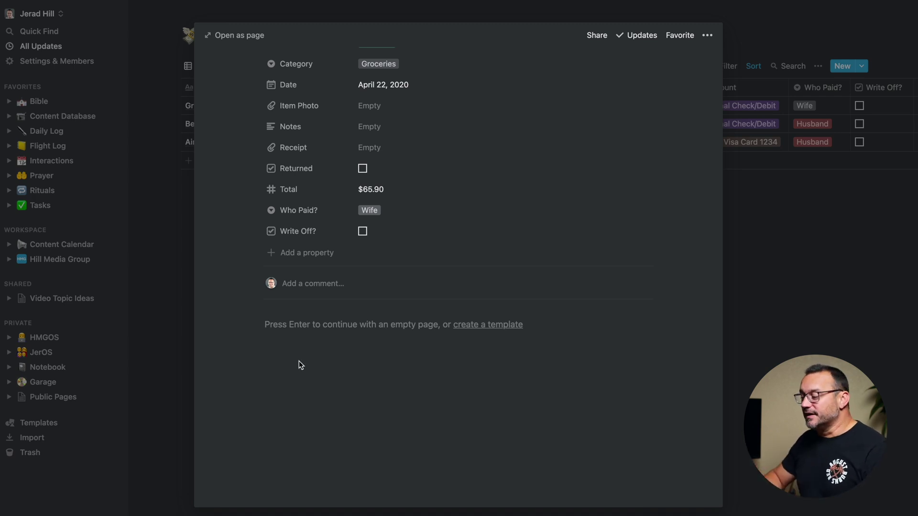
pyautogui.click(159, 240)
pyautogui.hscroll(5, 390, 119)
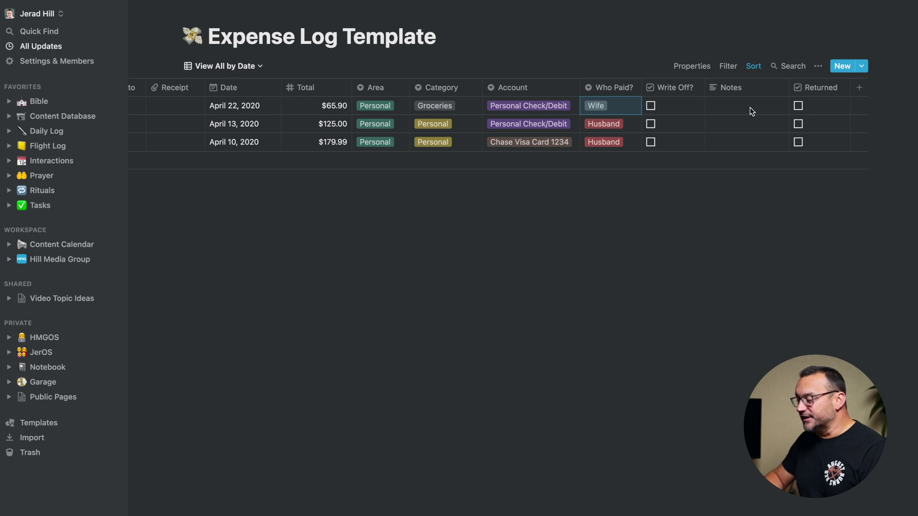
pyautogui.hscroll(-5, 750, 107)
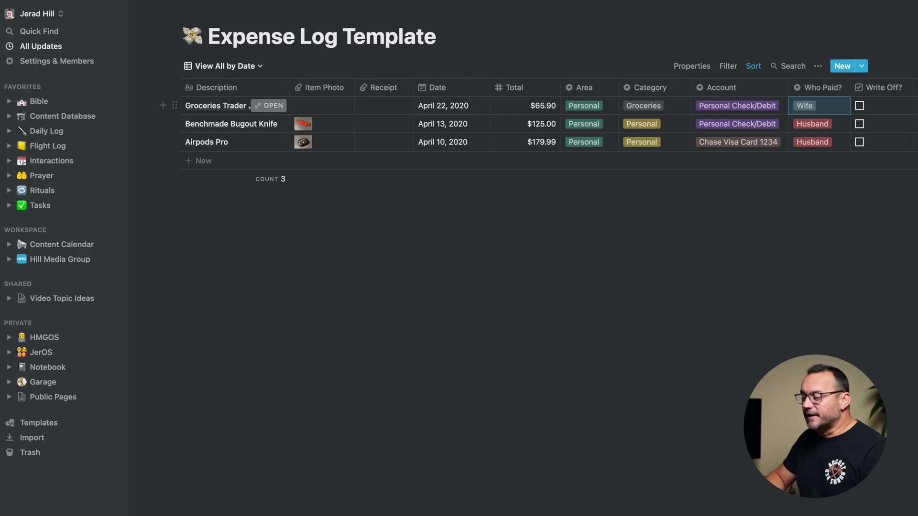
pyautogui.click(268, 105)
pyautogui.scroll(-3, 305, 447)
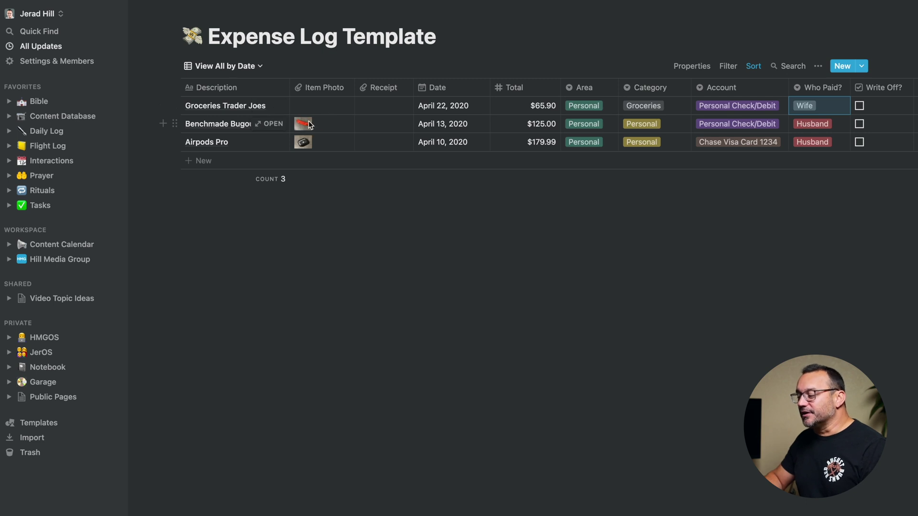
# Open the Benchmade Bugout Knife entry to review its properties, close it, and look over the table's remaining columns
pyautogui.click(274, 124)
pyautogui.scroll(-3, 332, 420)
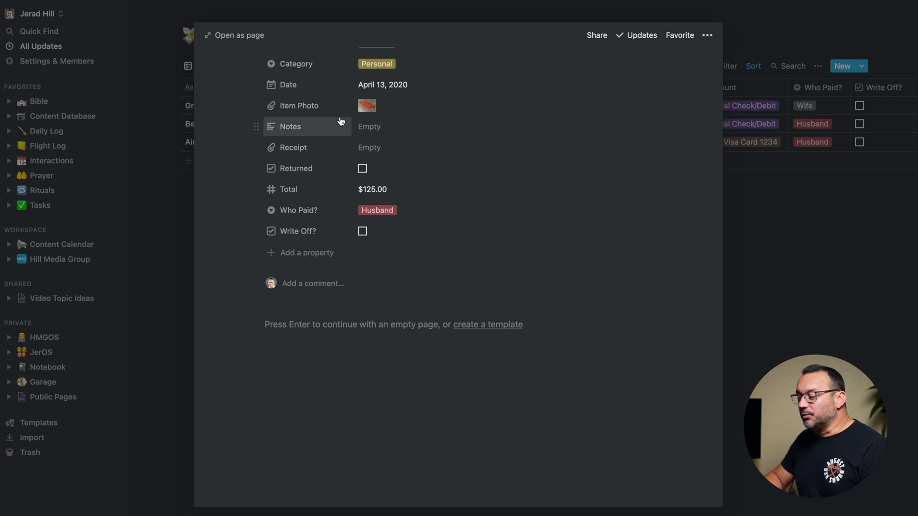
pyautogui.scroll(2, 339, 115)
pyautogui.click(177, 207)
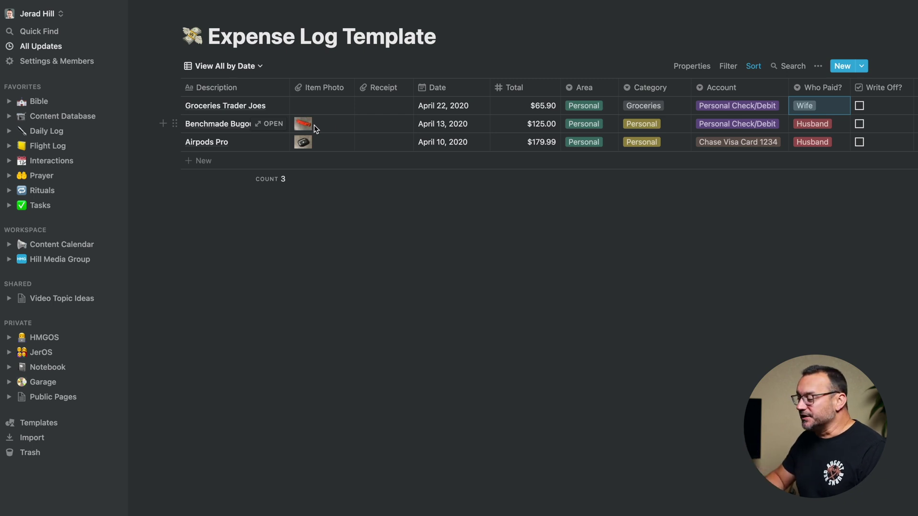
pyautogui.hscroll(5, 352, 126)
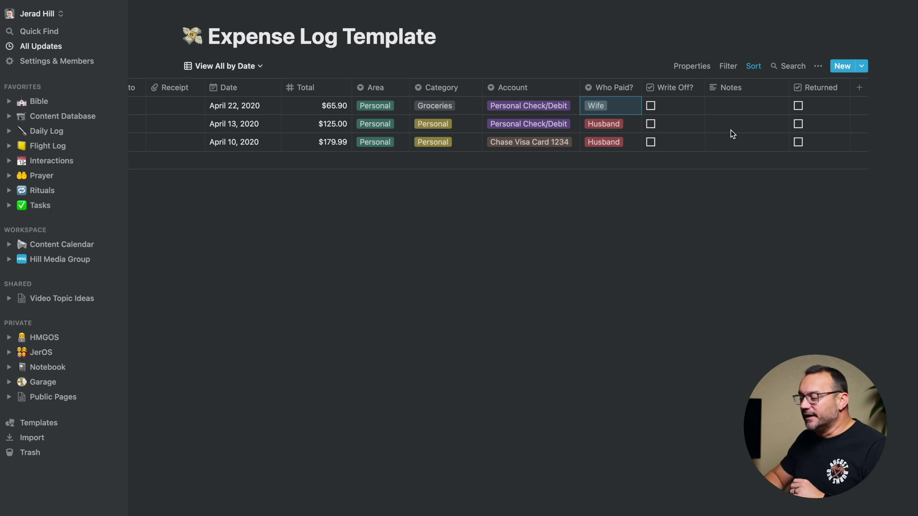
pyautogui.hscroll(-5, 520, 131)
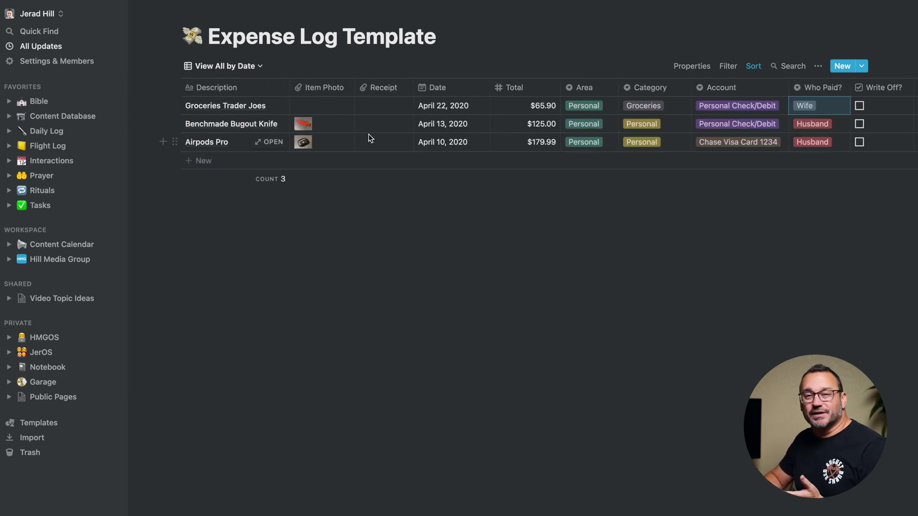